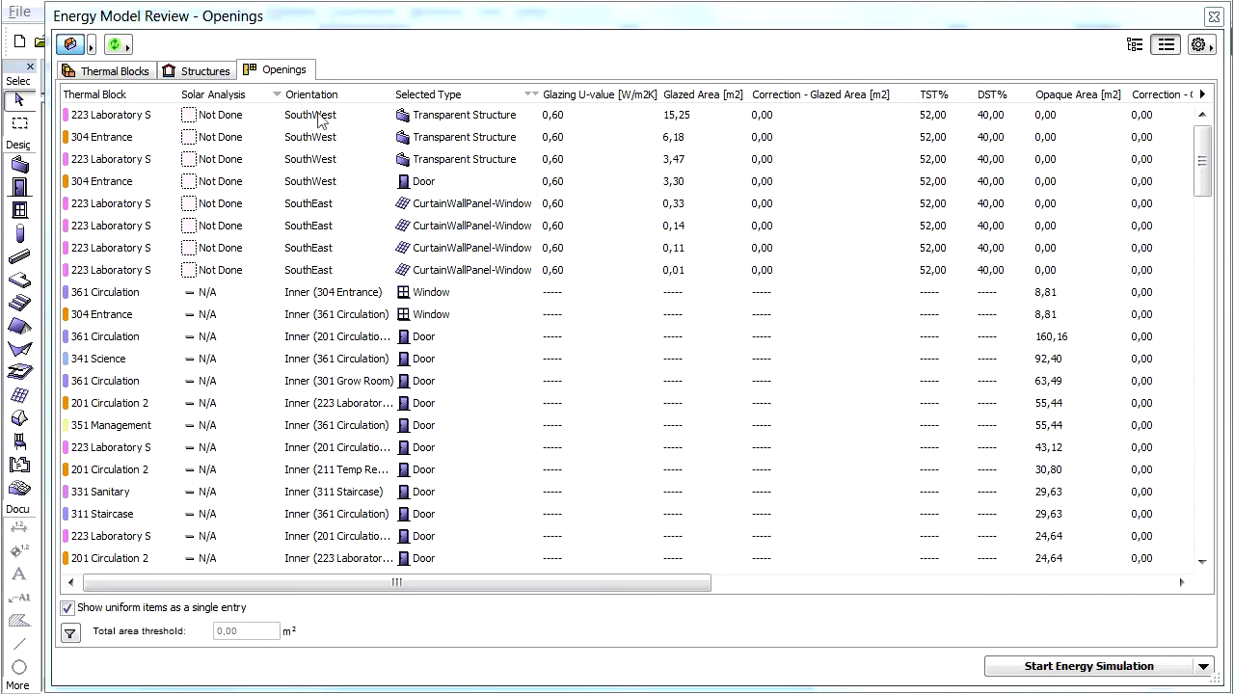
click(269, 100)
click(266, 102)
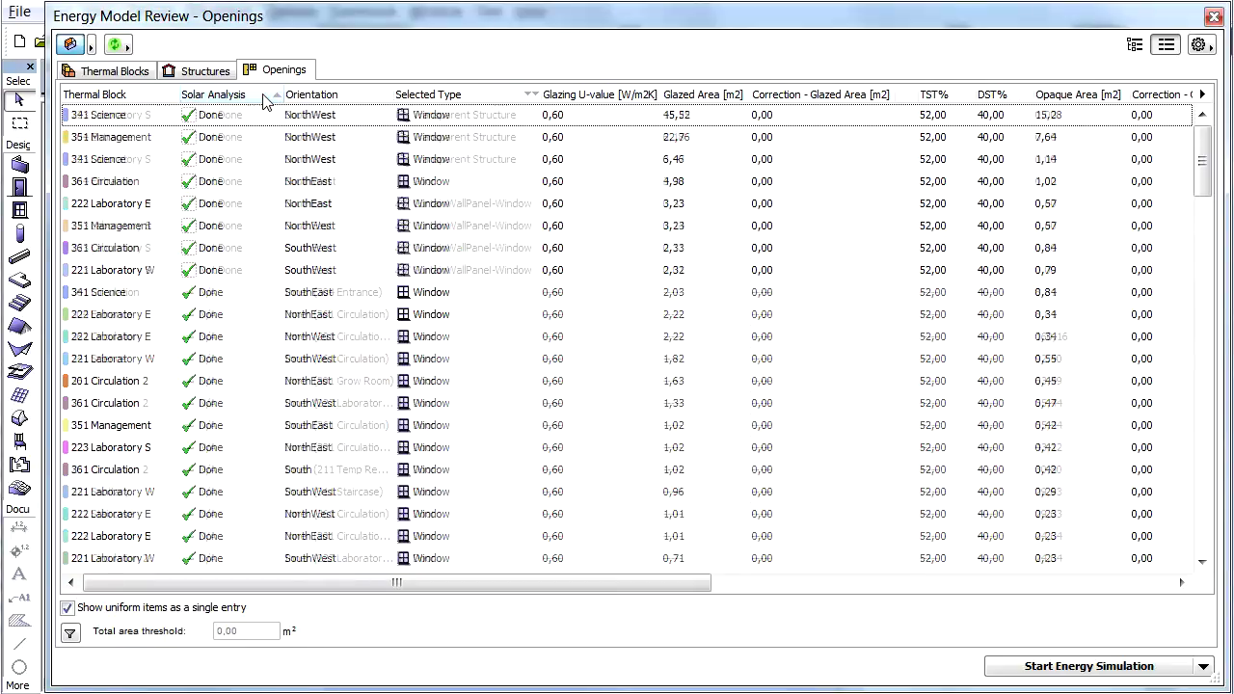
scroll(559, 252, down, 2)
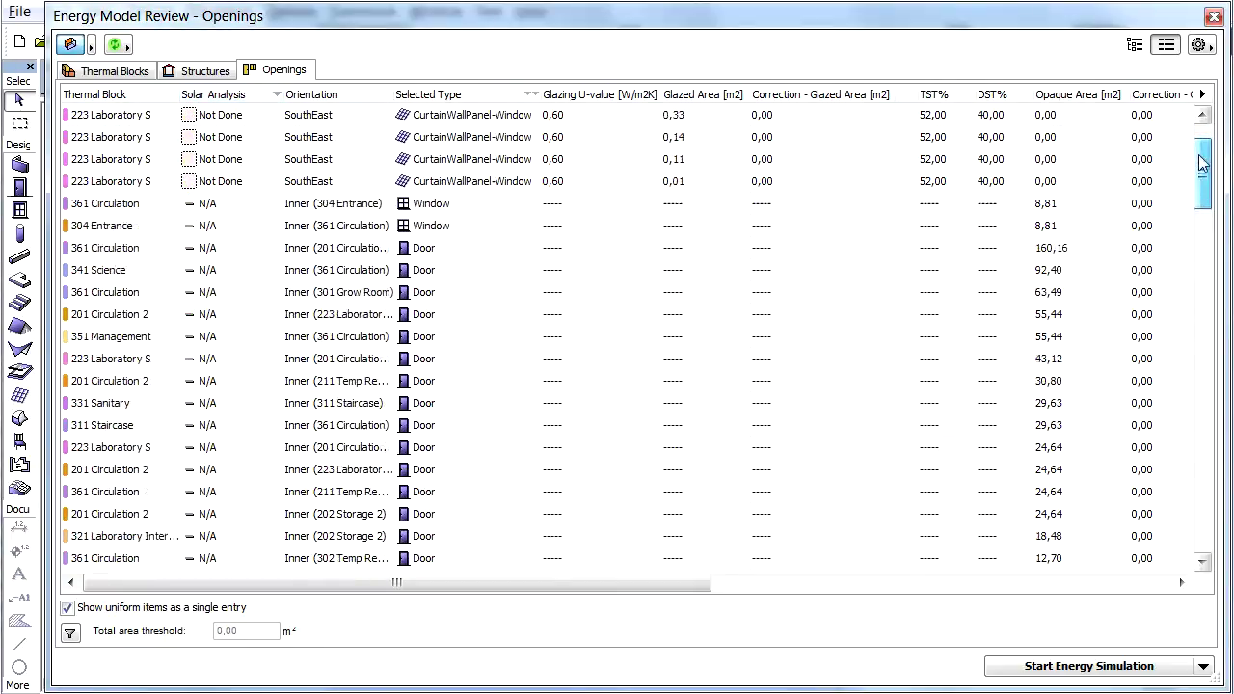
click(225, 162)
key(shift+Down)
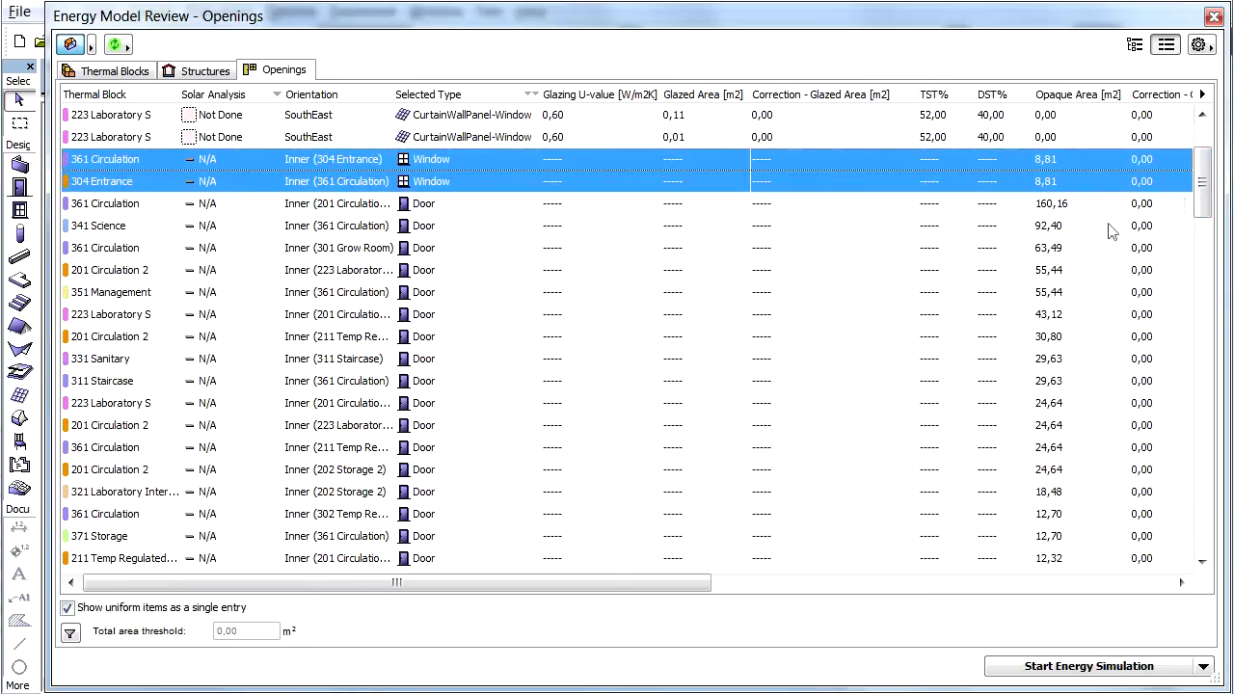
mouse_move(1202, 181)
mouse_down()
mouse_move(1214, 245)
mouse_move(1203, 294)
mouse_up()
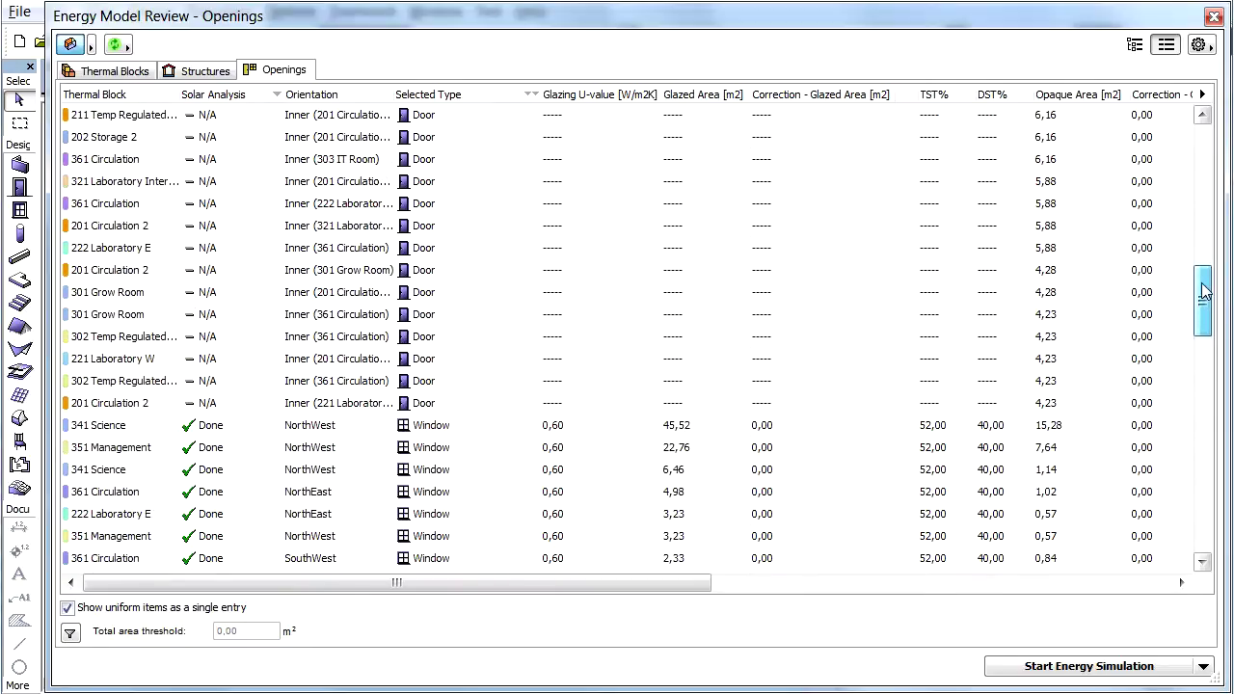
click(258, 427)
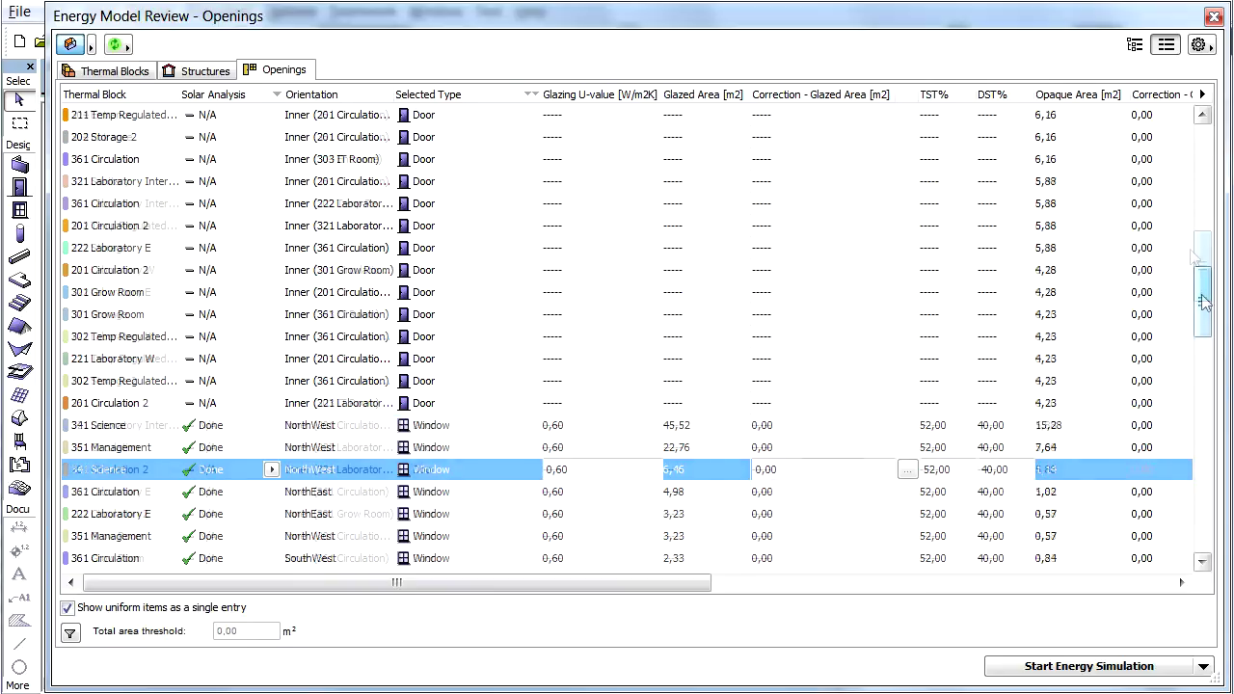
drag(1203, 289, 1183, 156)
click(350, 122)
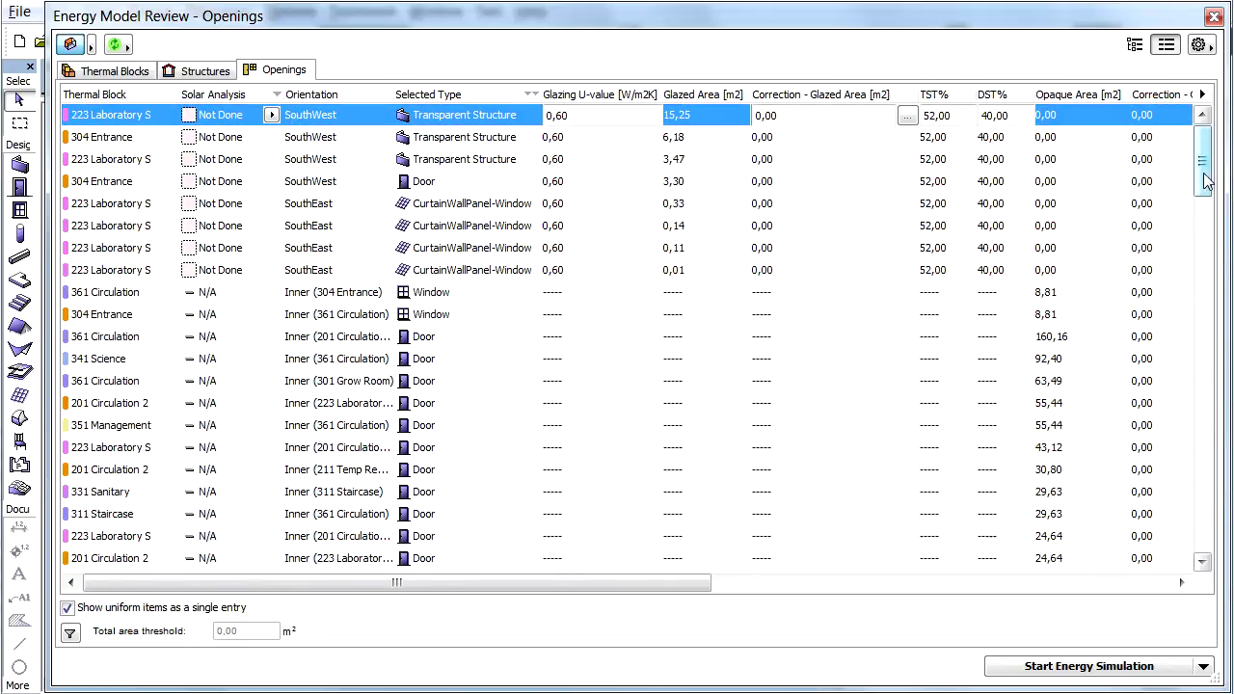
- Open the Solar Analysis for the 16 northwest 341 Science openings, showing 609.80 kWh direct radiation
scroll(655, 361, down, 4)
scroll(655, 362, down, 4)
scroll(656, 361, down, 4)
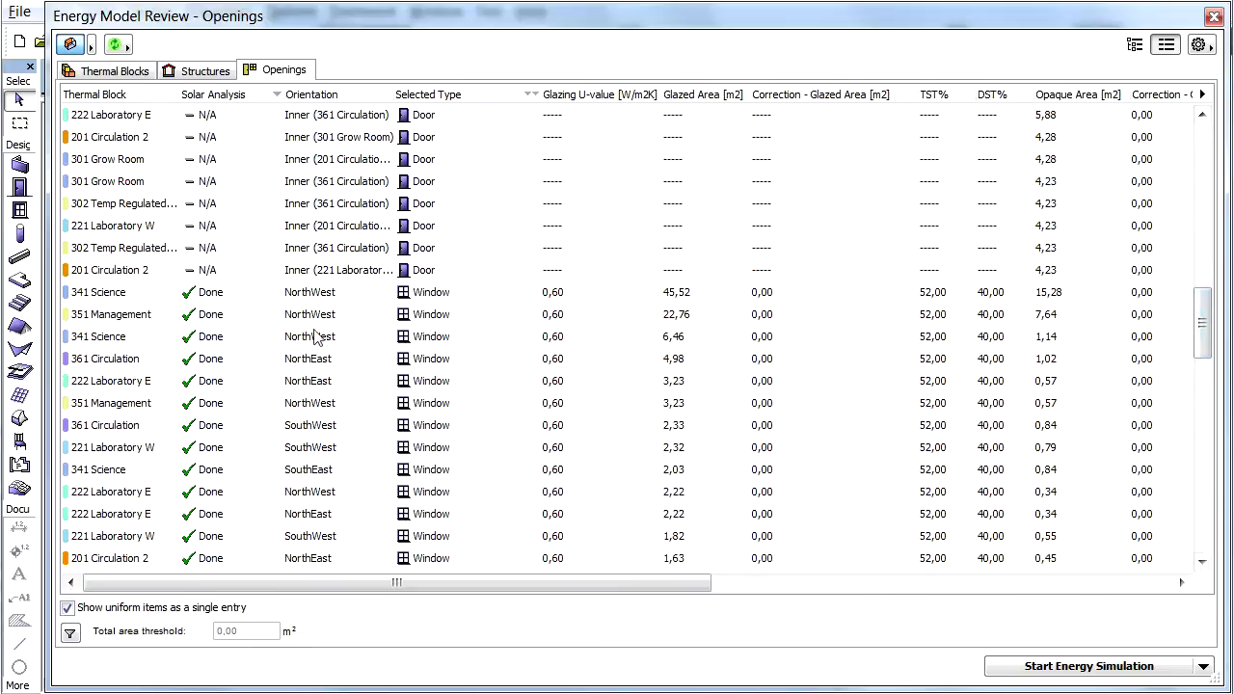
click(267, 295)
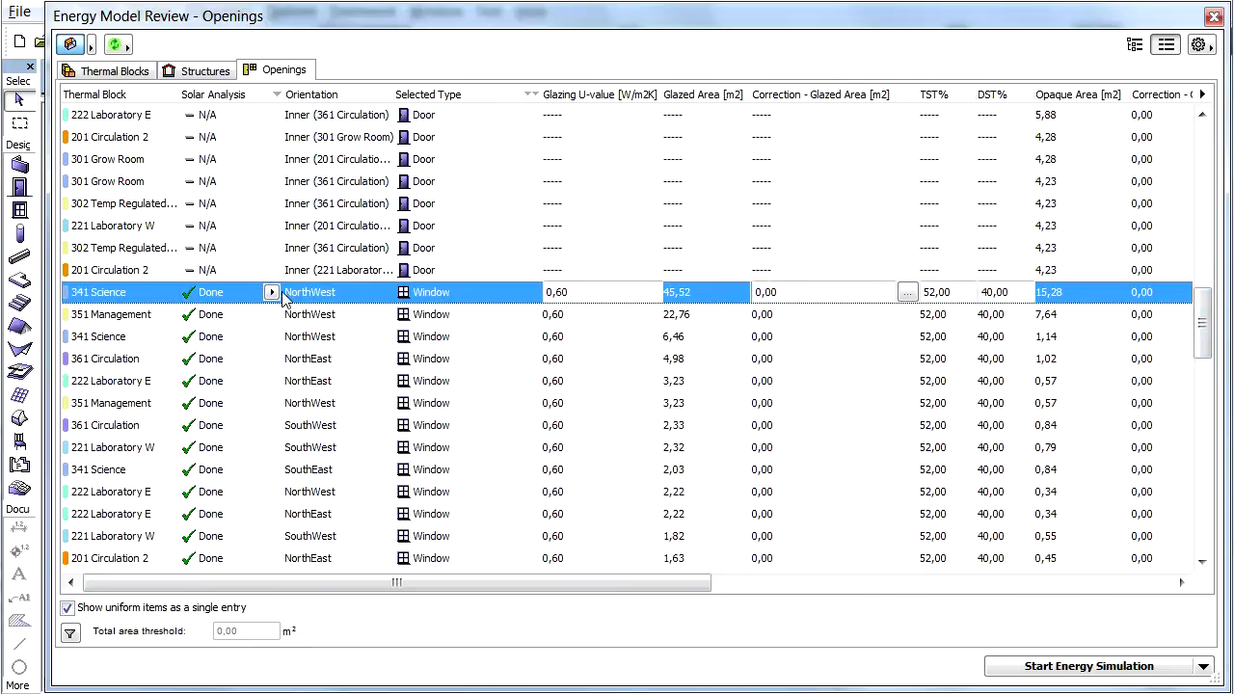
click(272, 293)
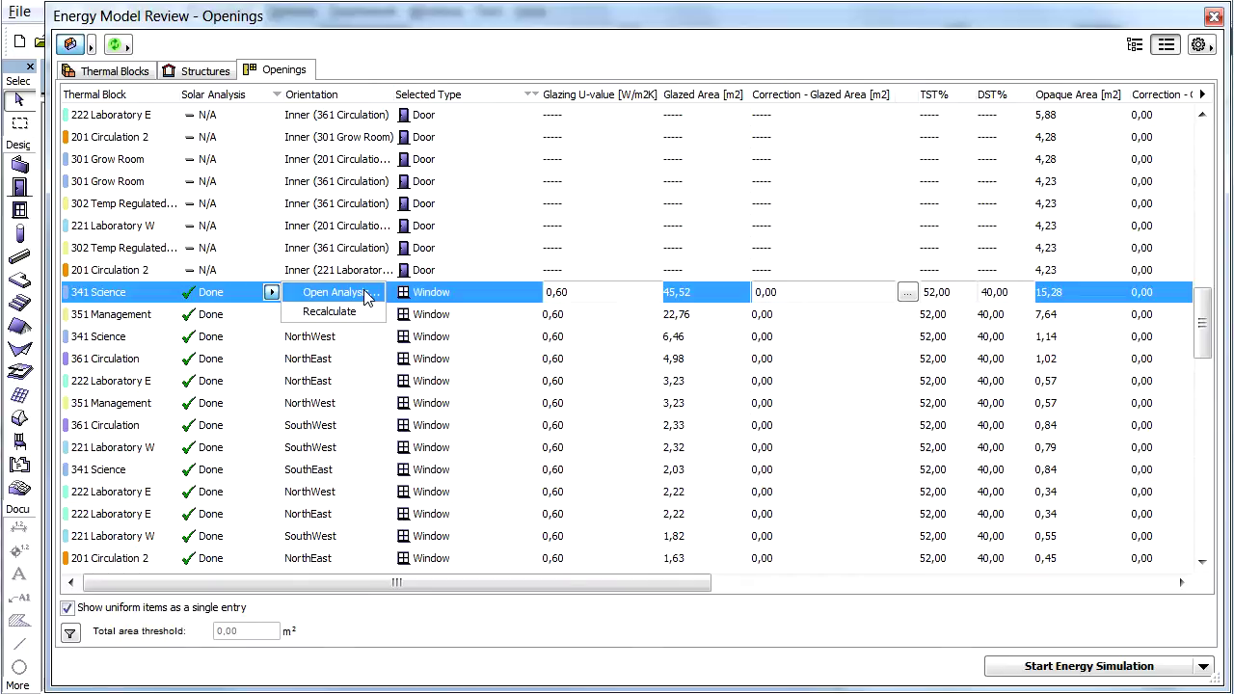
click(364, 291)
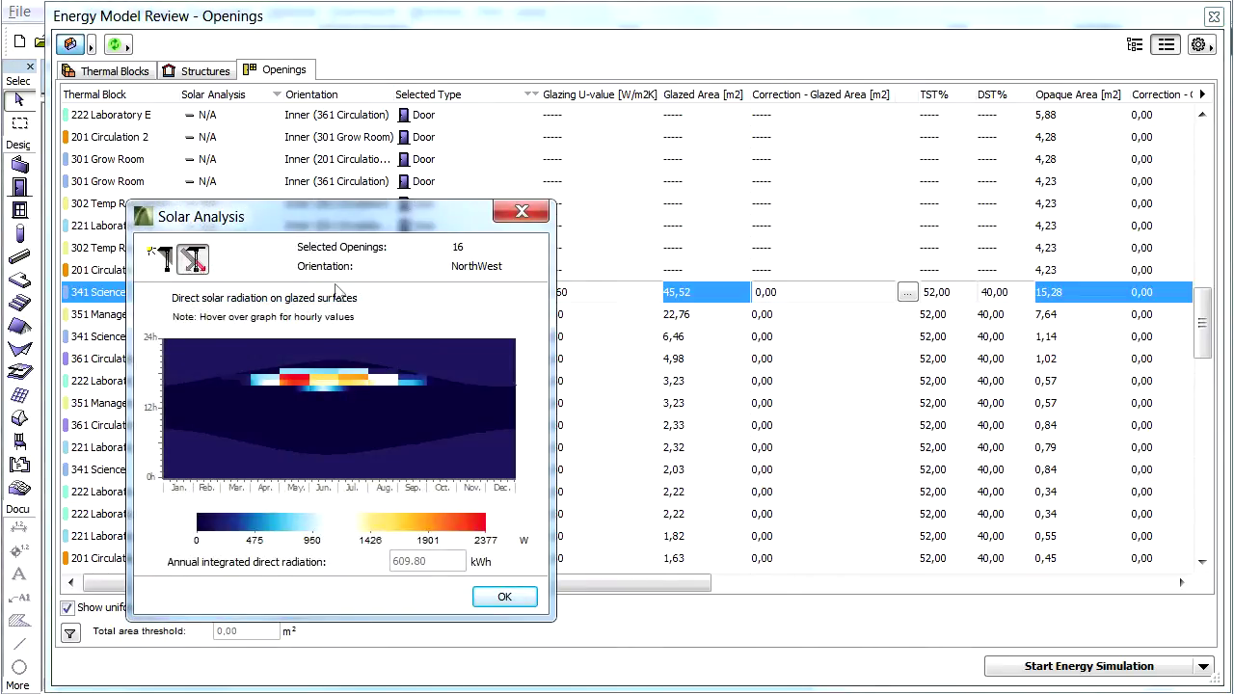
- Chart the percentage of glazed area in direct sunlight and move the Solar Analysis dialog higher
click(161, 258)
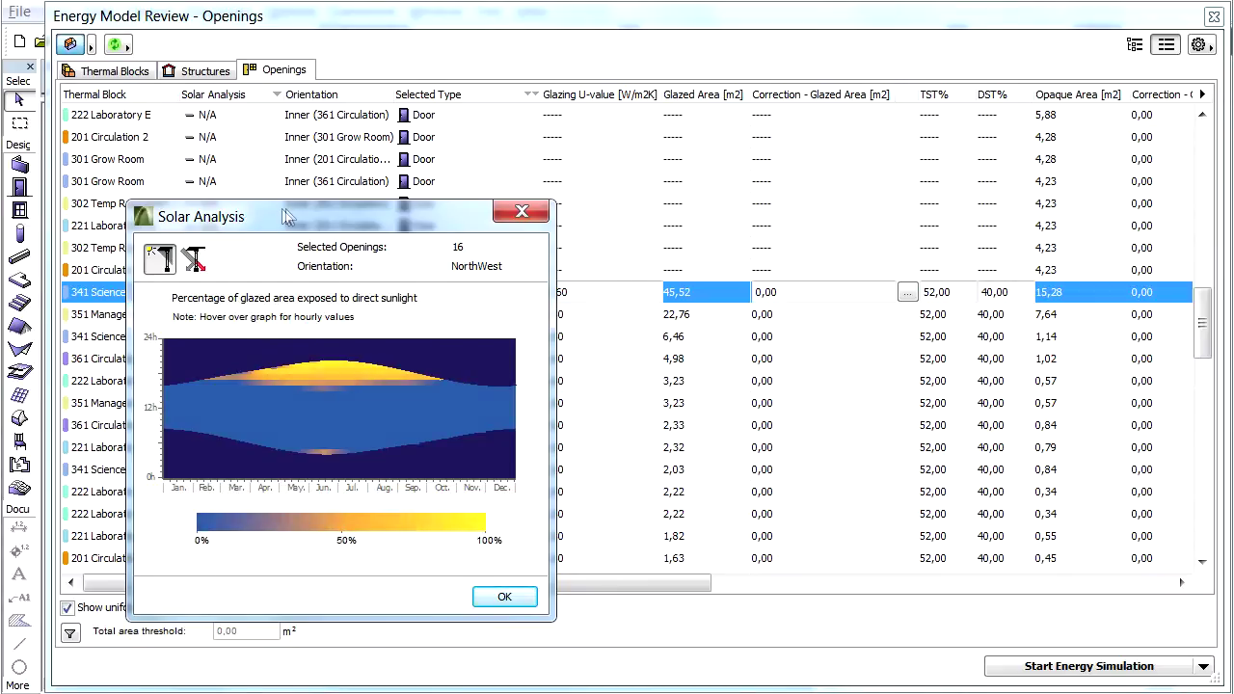
drag(283, 214, 278, 79)
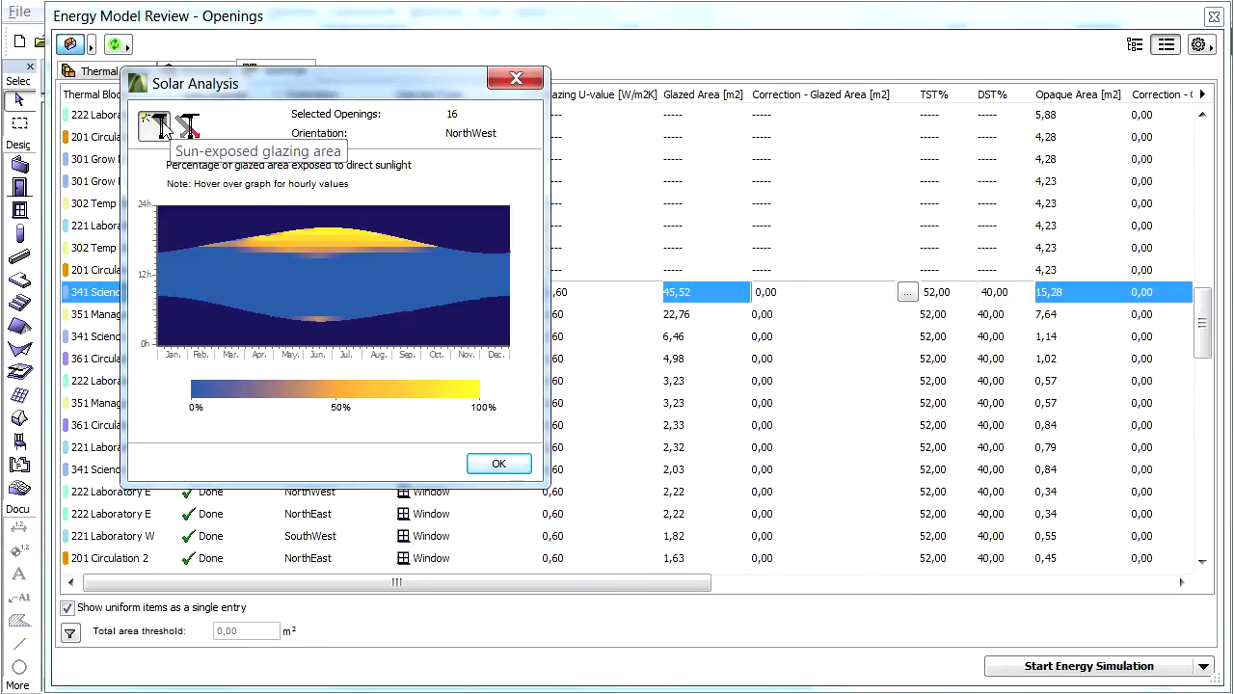
mouse_move(188, 125)
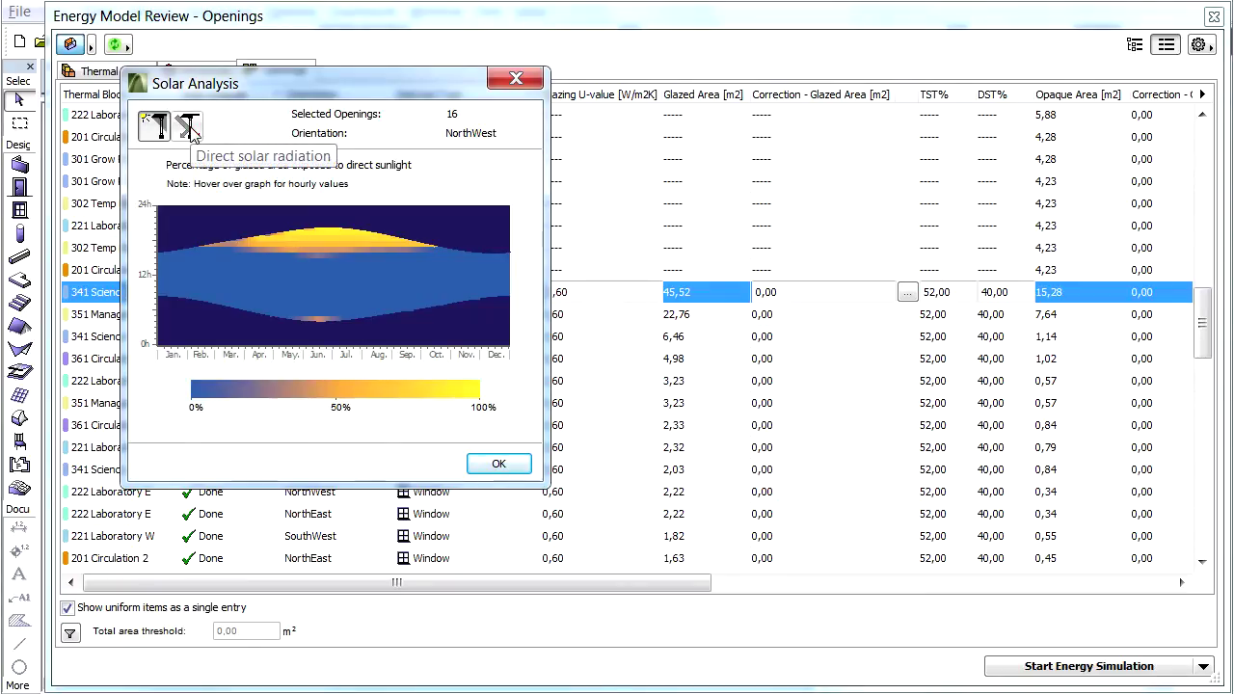
- Return the chart to direct solar radiation, 609.80 kWh annual integrated total
click(191, 134)
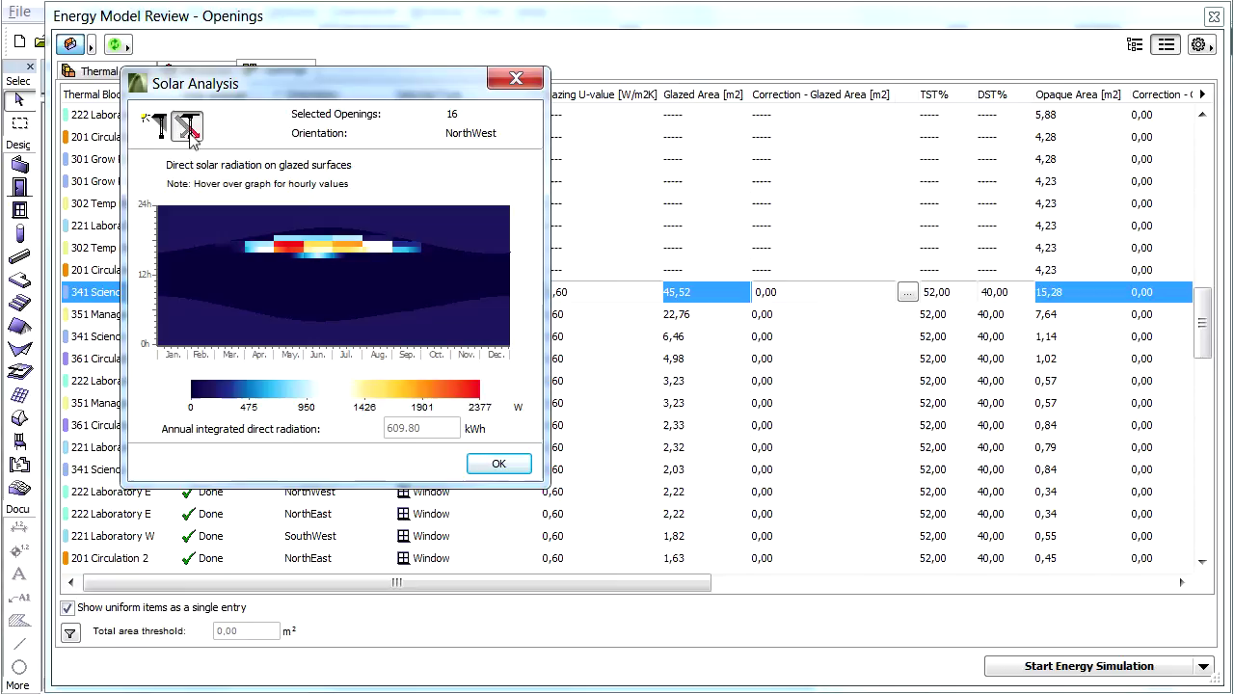
mouse_move(365, 249)
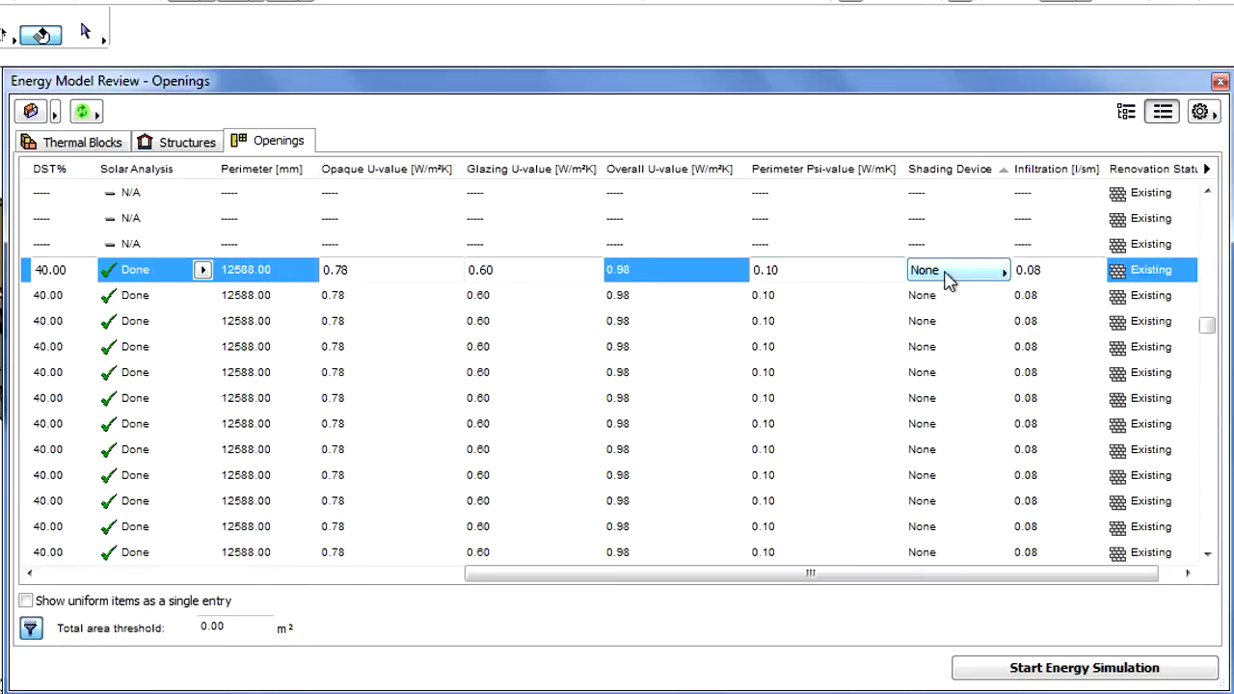
- List the opening's shading device choices, Curtain through Overhang And Side-Fins, currently None
click(964, 273)
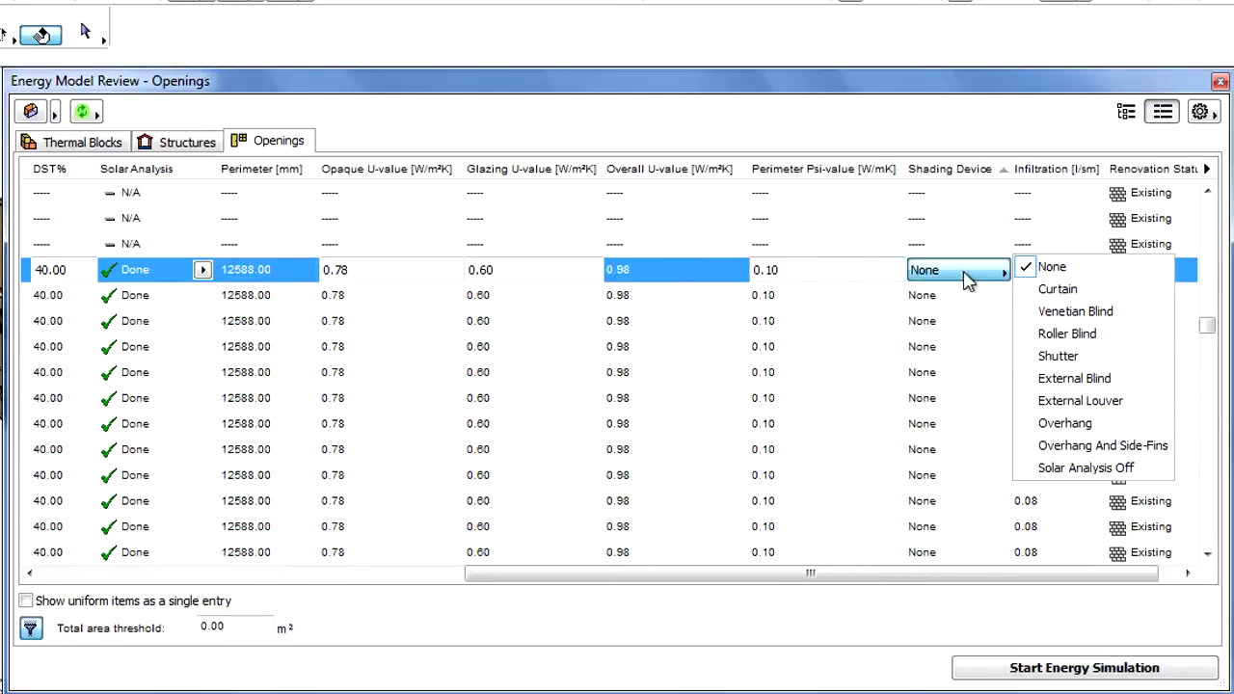